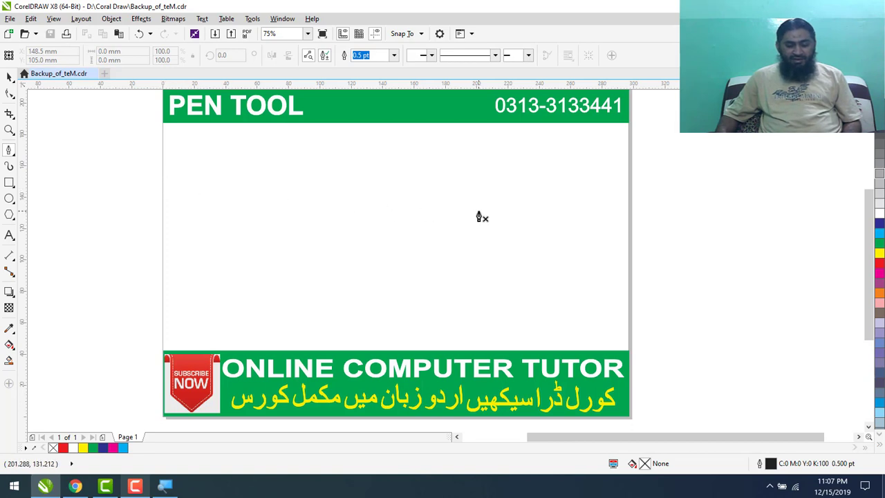
- Draw a nearly horizontal straight line about 155 mm long across the upper blank area of the page with the Pen tool
left_click(243, 185)
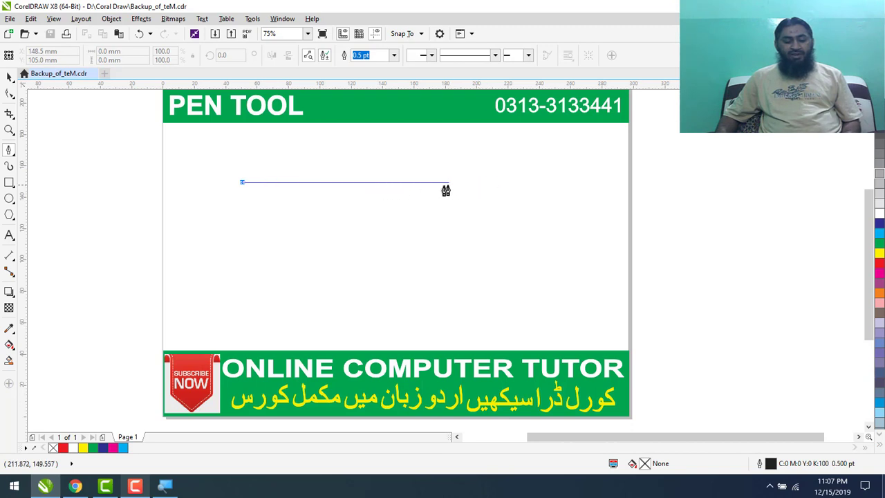
double_click(485, 184)
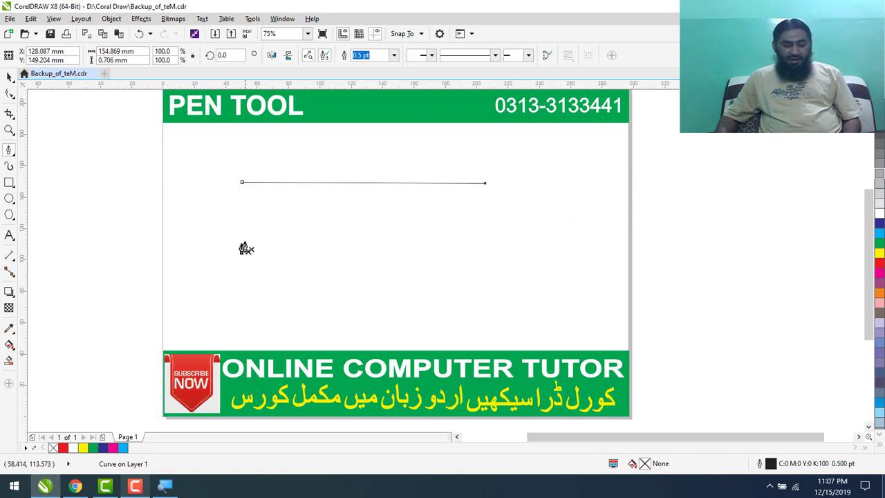
left_click(187, 263)
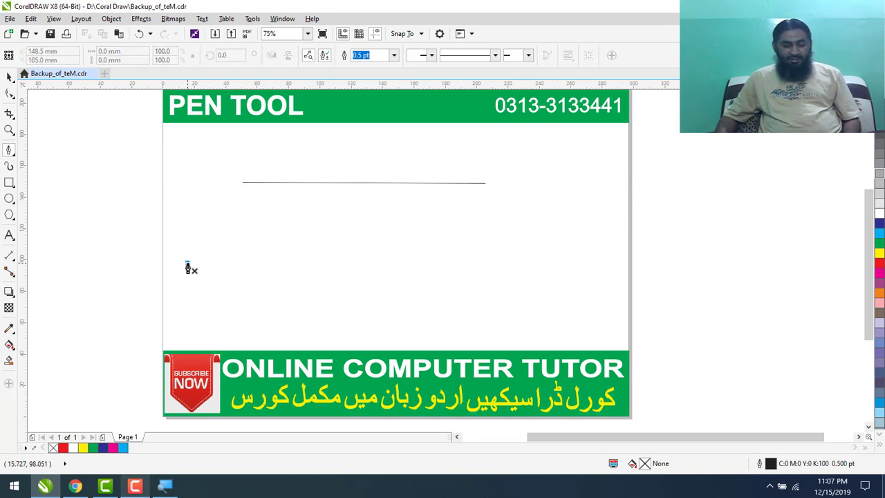
double_click(372, 263)
left_click_drag(372, 262, 389, 291)
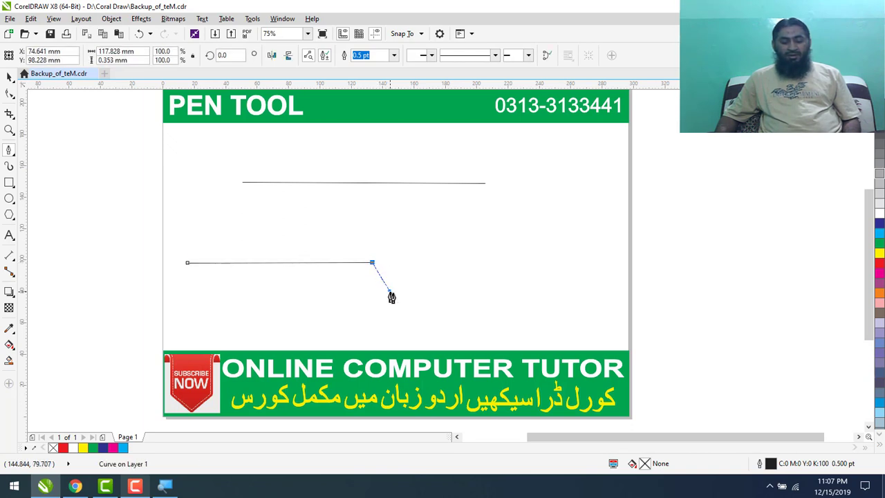
left_click(491, 232)
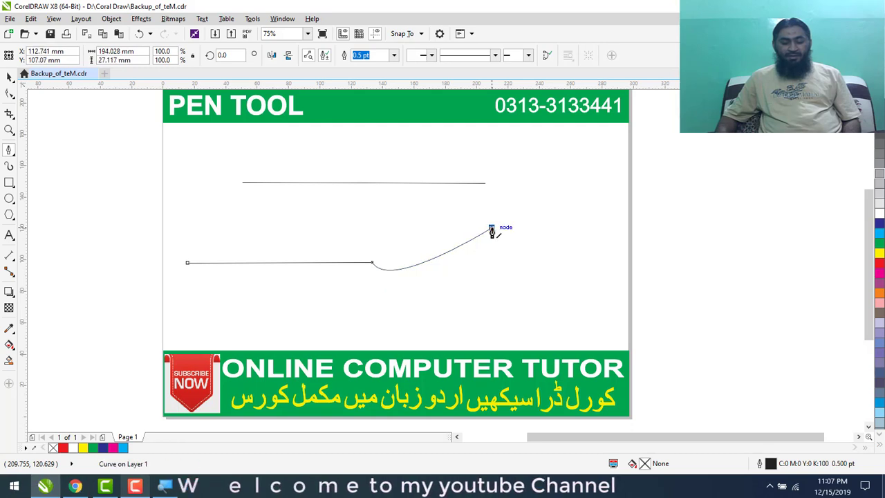
left_click_drag(533, 302, 491, 335)
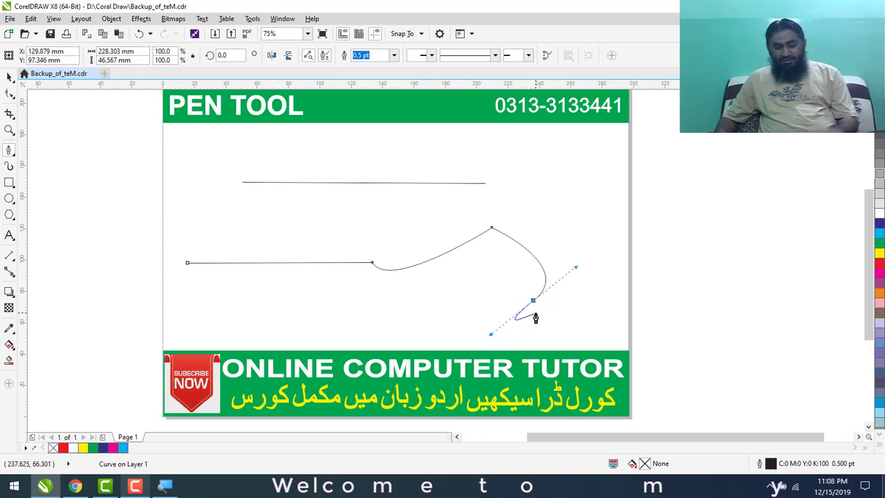
key("Escape")
key("Delete")
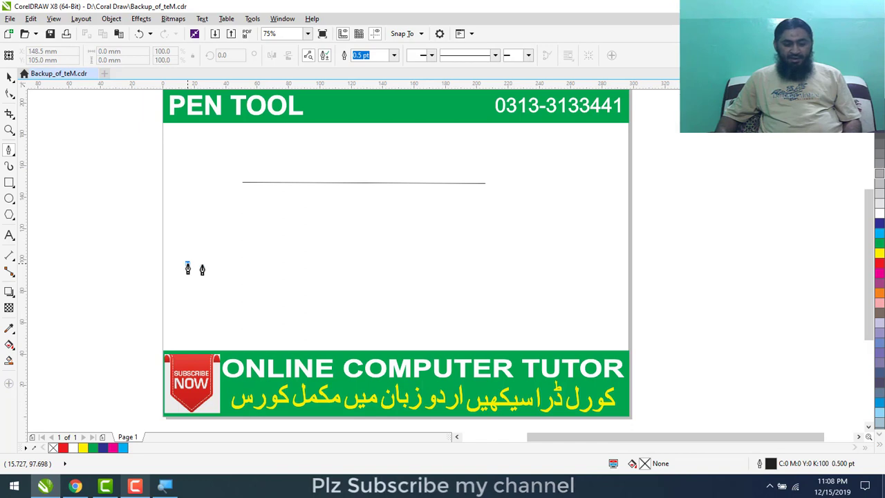
- Draw an open wavy curve of three alternating arcs, about 277 mm wide and 37 mm high, below the straight line
left_click(339, 264)
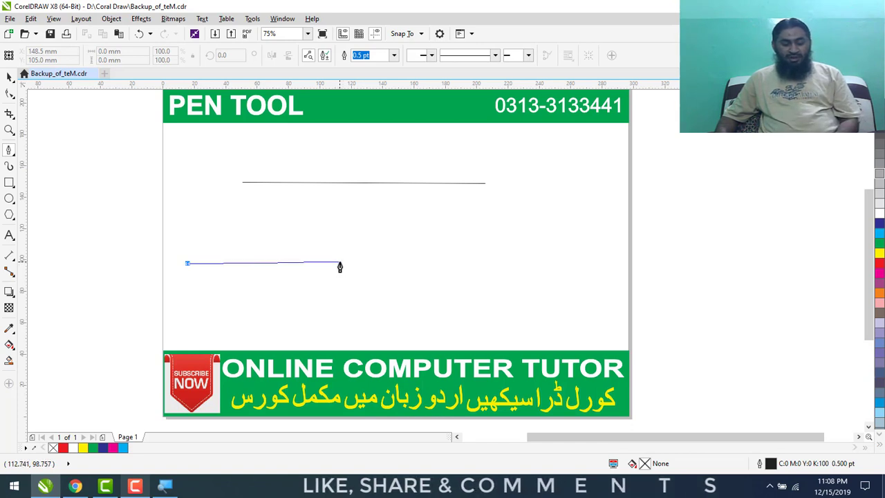
left_click_drag(339, 266, 436, 330)
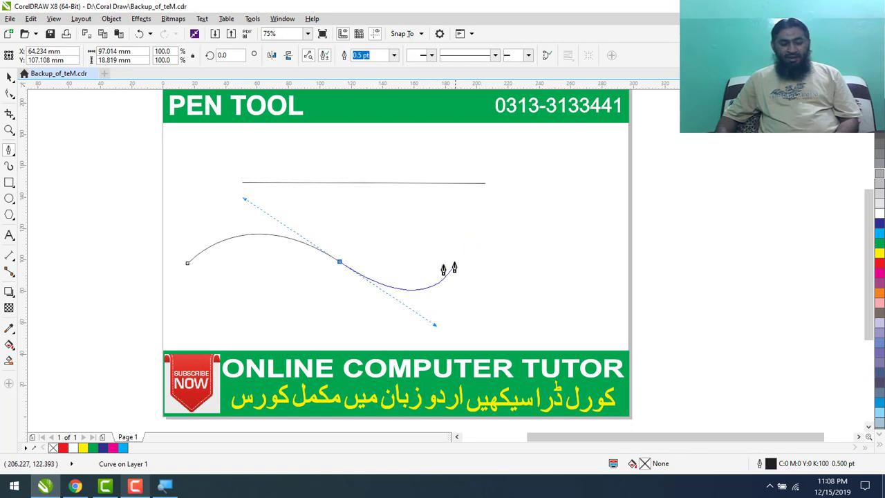
left_click(340, 263)
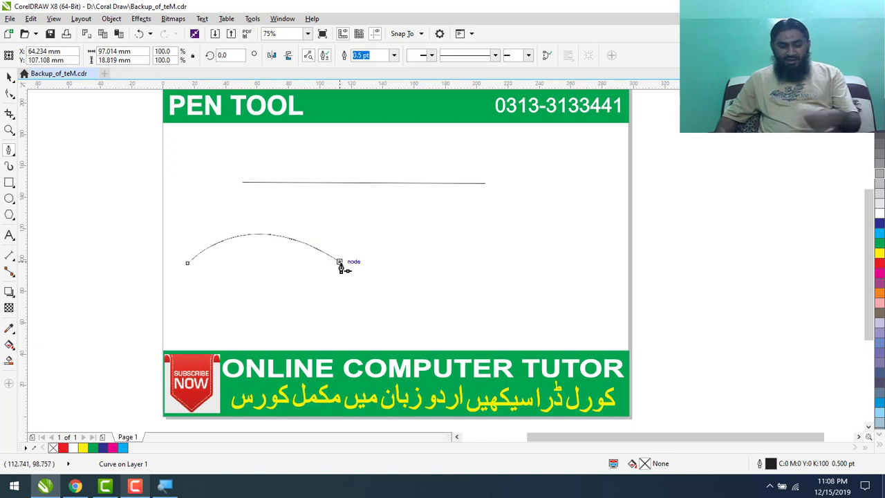
left_click(340, 263)
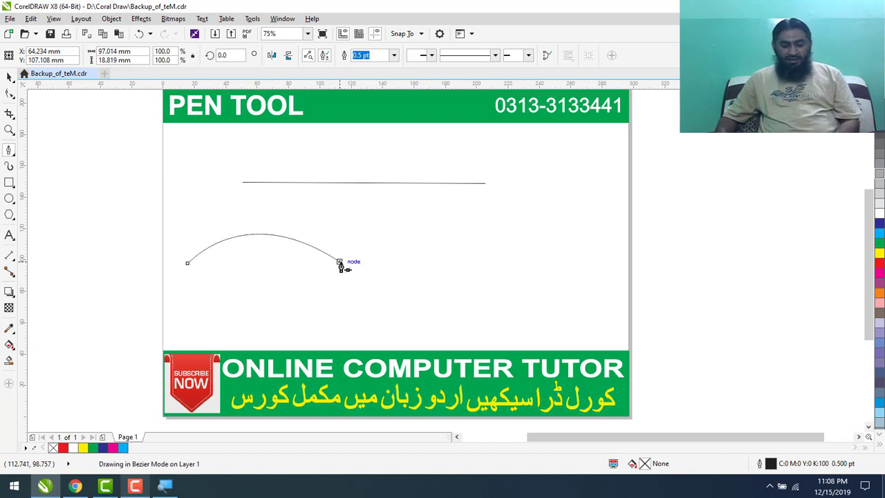
left_click(509, 237)
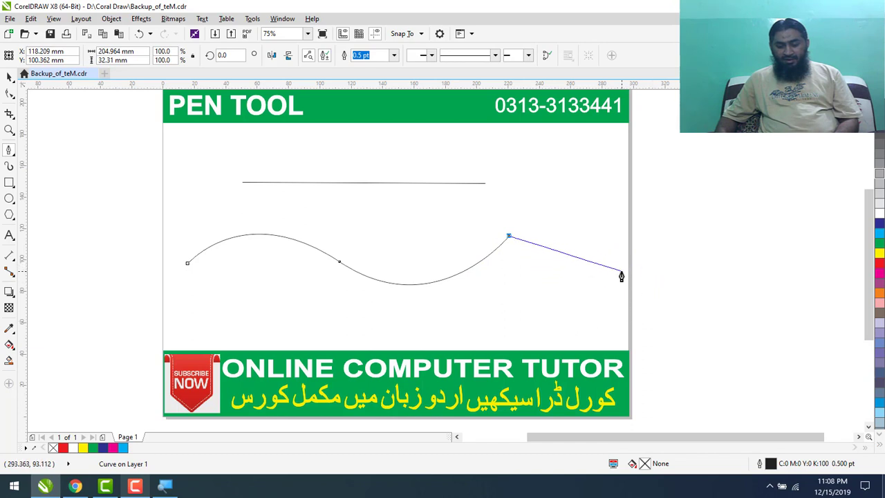
left_click_drag(621, 271, 658, 346)
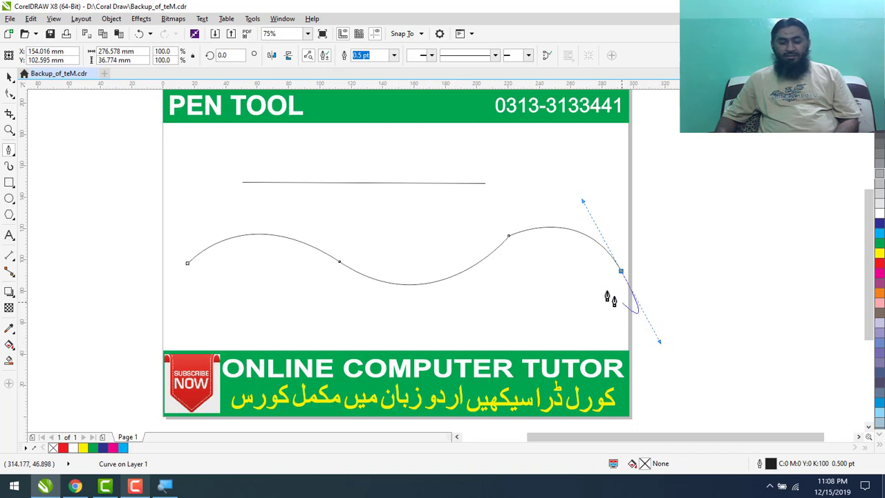
left_click(621, 272)
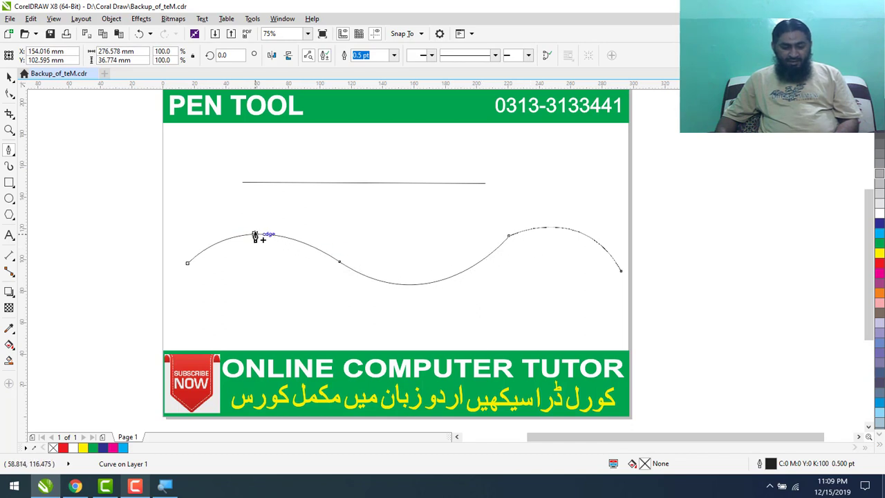
- Add nodes on the wave's arcs with the Pen tool and remove the node joining its second and third arcs
left_click(437, 282)
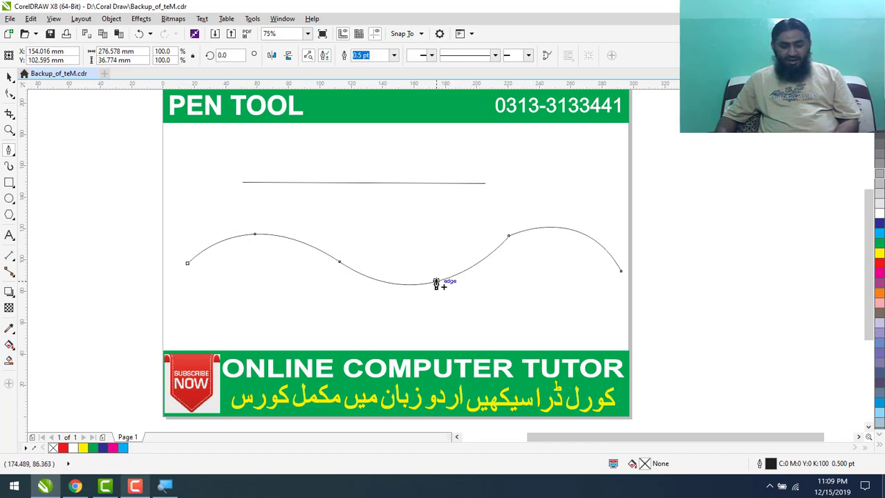
left_click(509, 237)
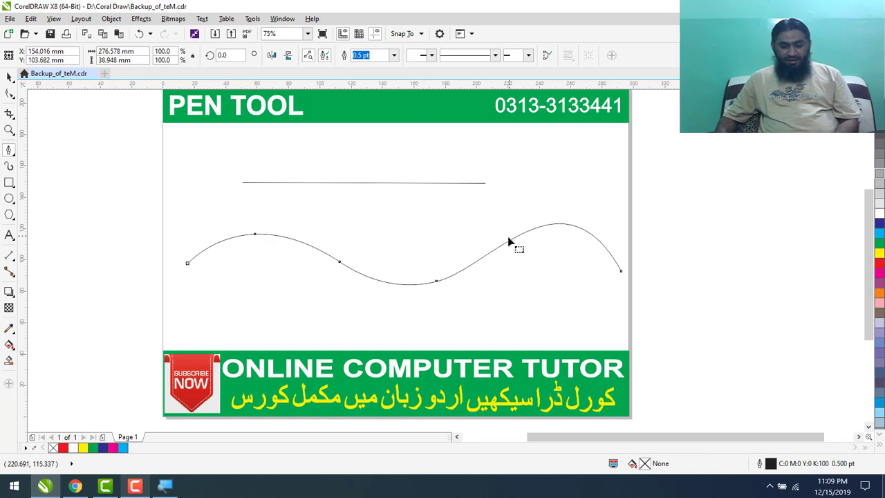
left_click(436, 282)
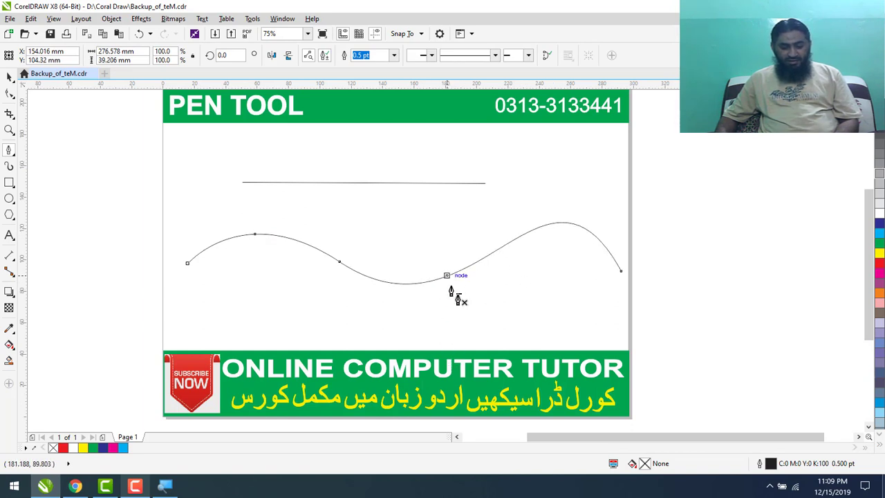
left_click(547, 224)
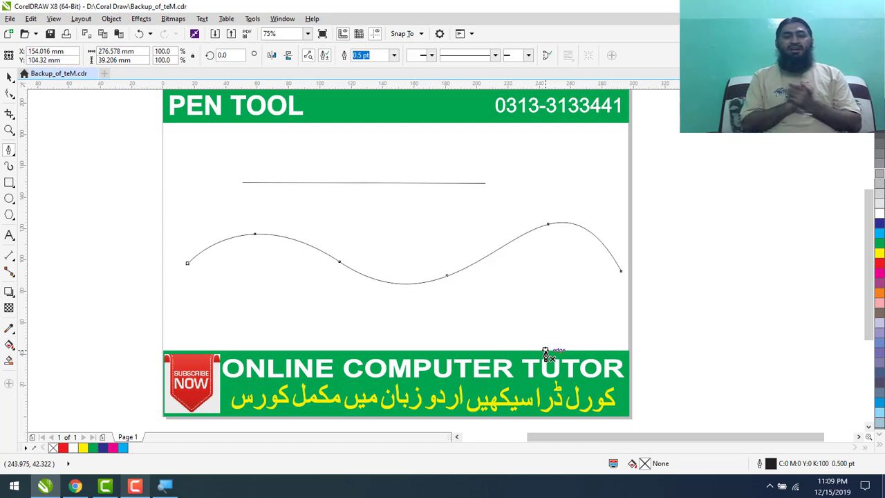
- Raise the node on the wave's first crest with the Shape tool and adjust its handles into a level, rounded peak
left_click(11, 96)
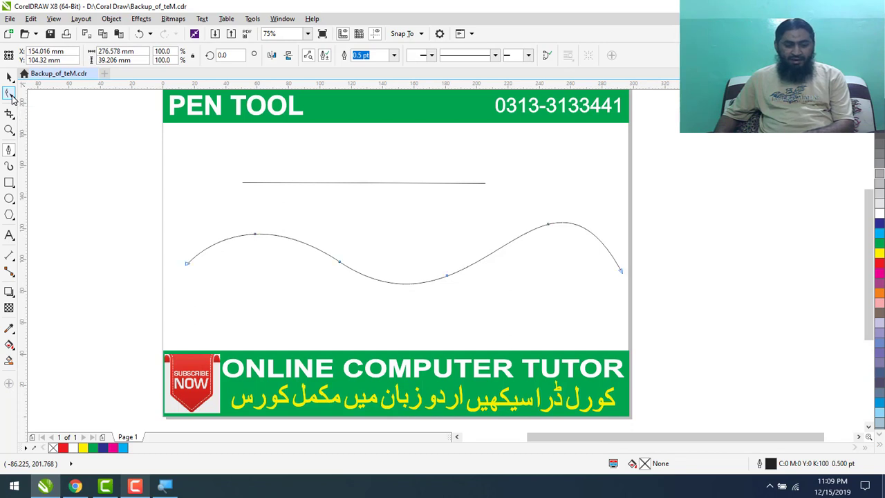
left_click(256, 236)
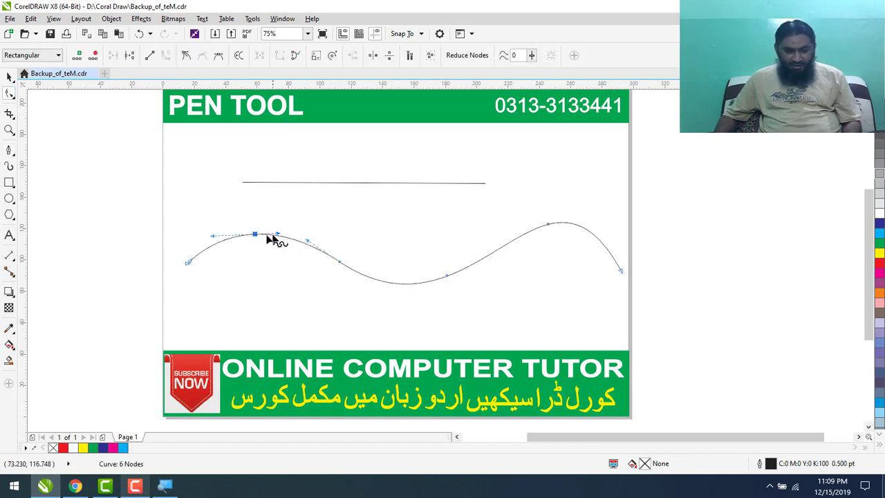
left_click_drag(255, 234, 258, 215)
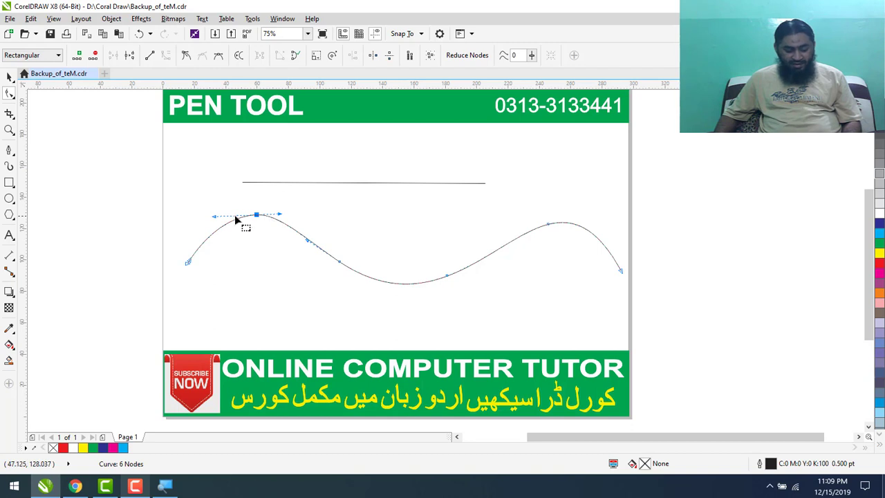
scroll(266, 219, "up", 2)
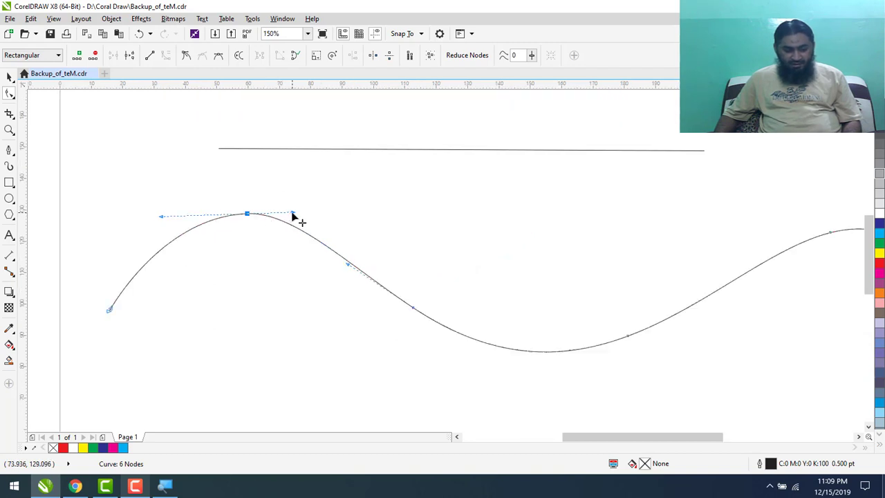
left_click_drag(292, 215, 282, 194)
left_click_drag(312, 234, 312, 249)
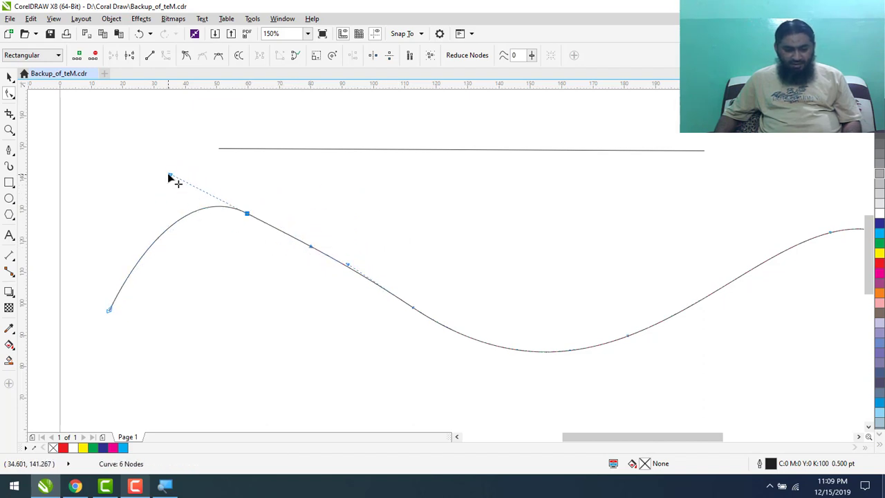
left_click_drag(169, 177, 161, 212)
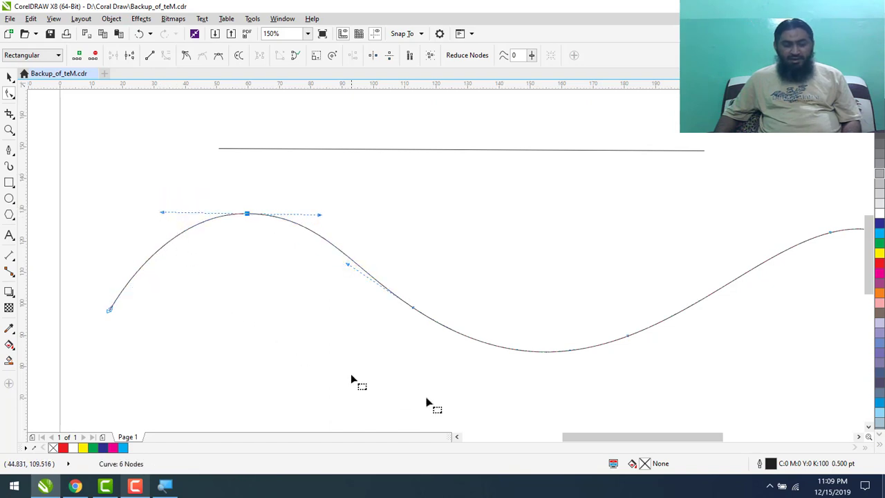
- Reshape the wave's trough into a deeper curve by pulling down the facing handles of the nodes on either side
left_click(412, 309)
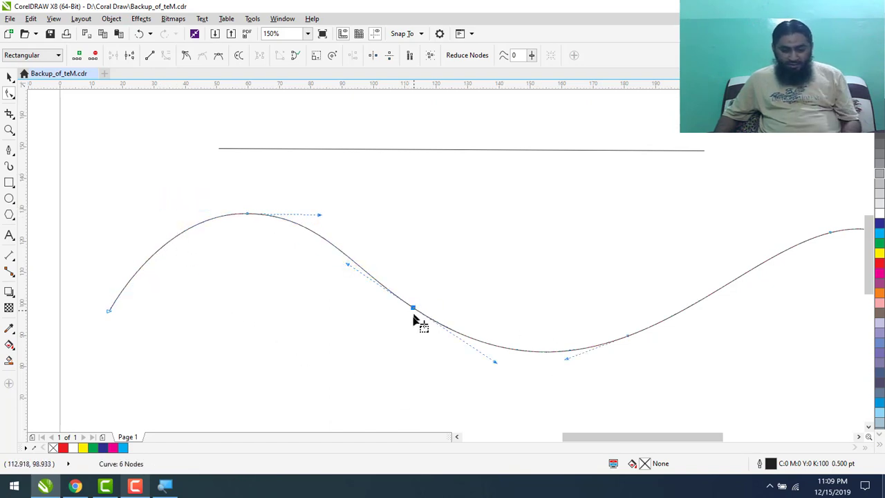
left_click(486, 368)
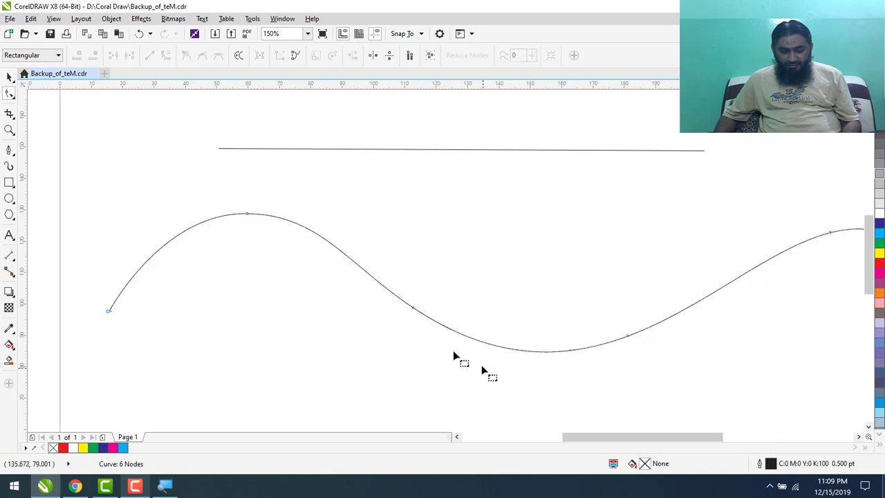
left_click(410, 309)
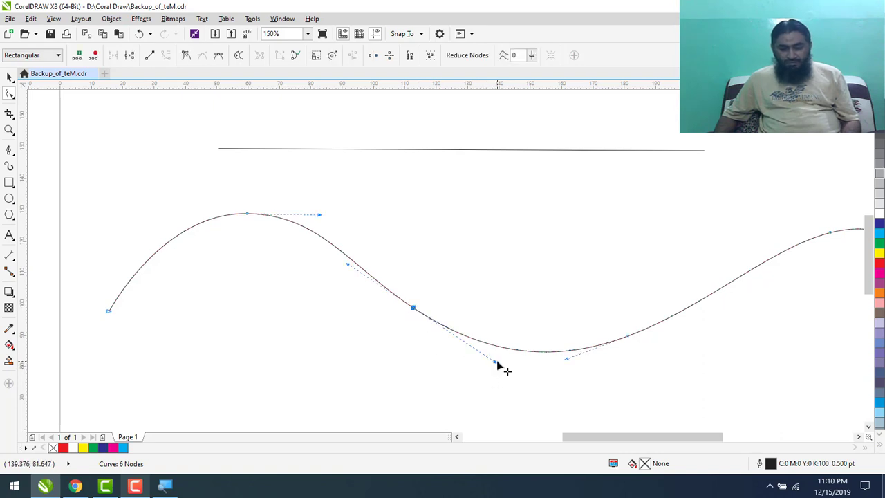
left_click_drag(496, 365, 475, 373)
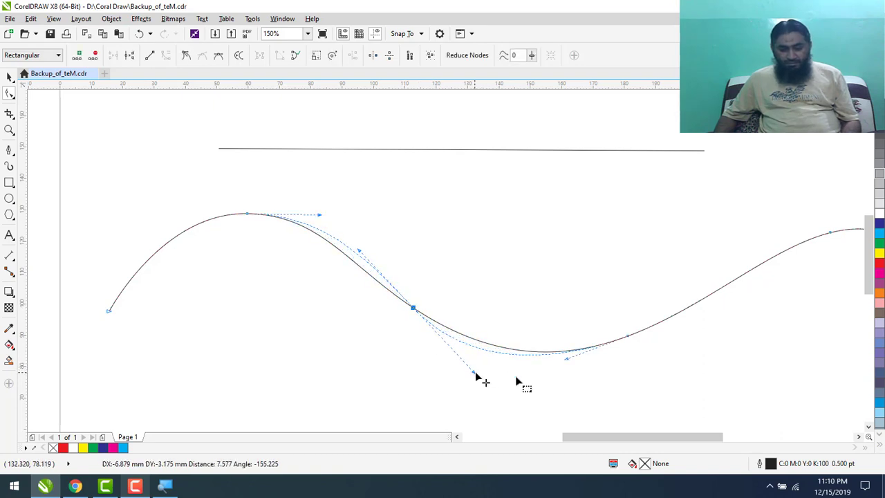
left_click_drag(566, 361, 580, 374)
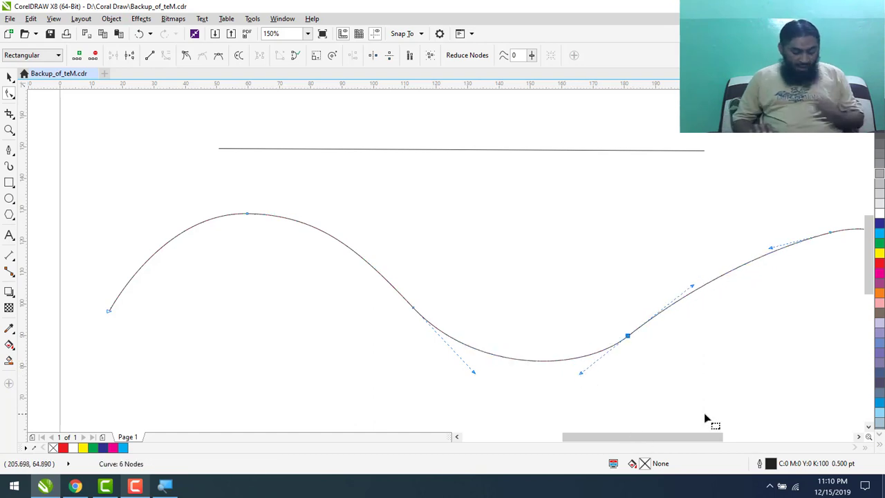
- Draw a closed two-node petal shape about 20 mm wide and 48 mm high in the page's blank area with the Pen tool
key("F4")
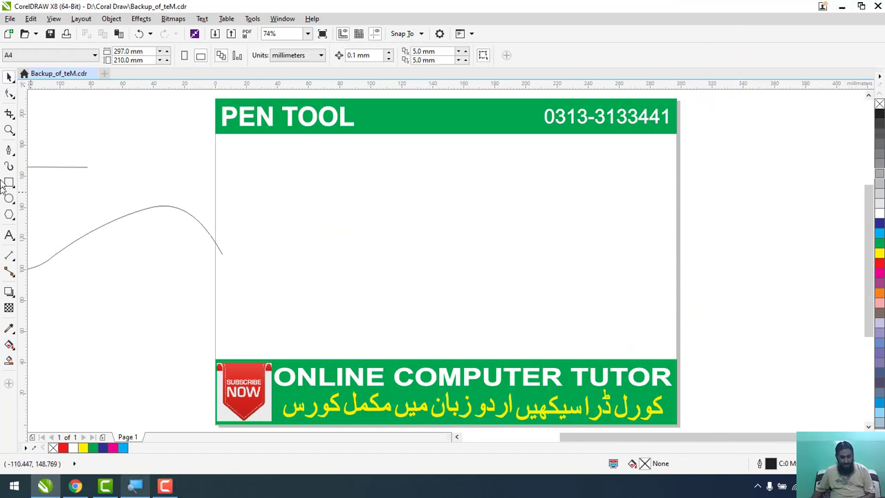
left_click(9, 150)
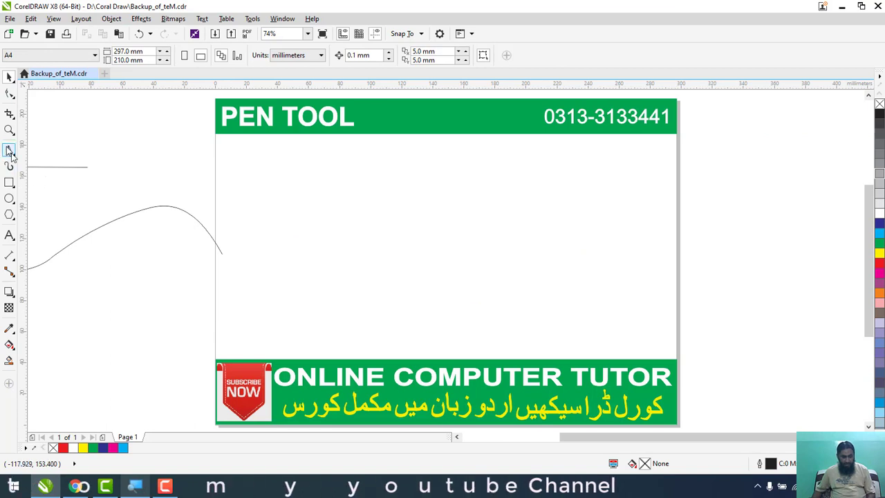
left_click(425, 170)
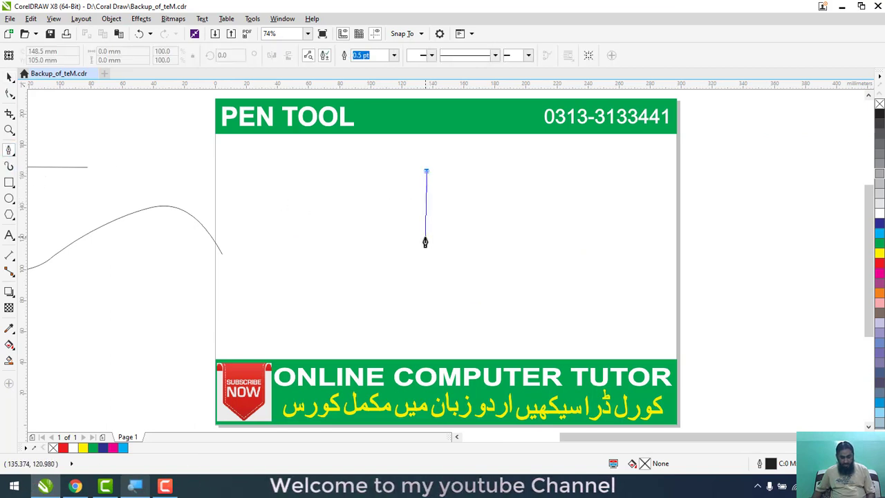
left_click_drag(426, 237, 460, 272)
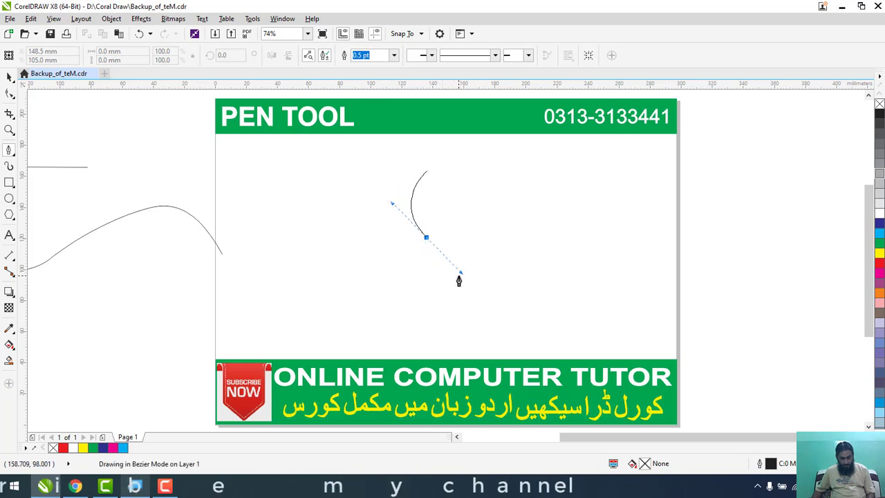
mouse_move(426, 171)
left_mouse_down()
mouse_move(446, 148)
mouse_move(426, 173)
left_mouse_up()
left_click(426, 171)
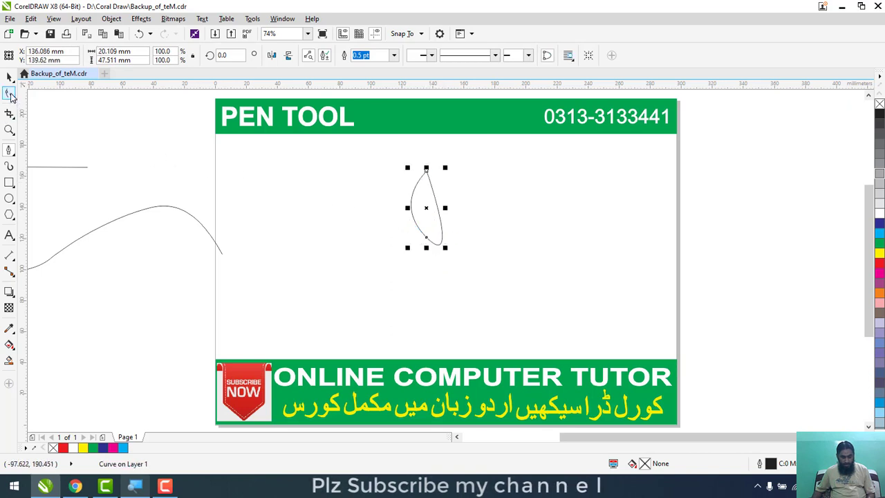
- Reshape the petal into a teardrop about 23 mm wide and 56 mm high by levelling the bottom node's handles and raising the tip
left_click(9, 94)
left_click(426, 239)
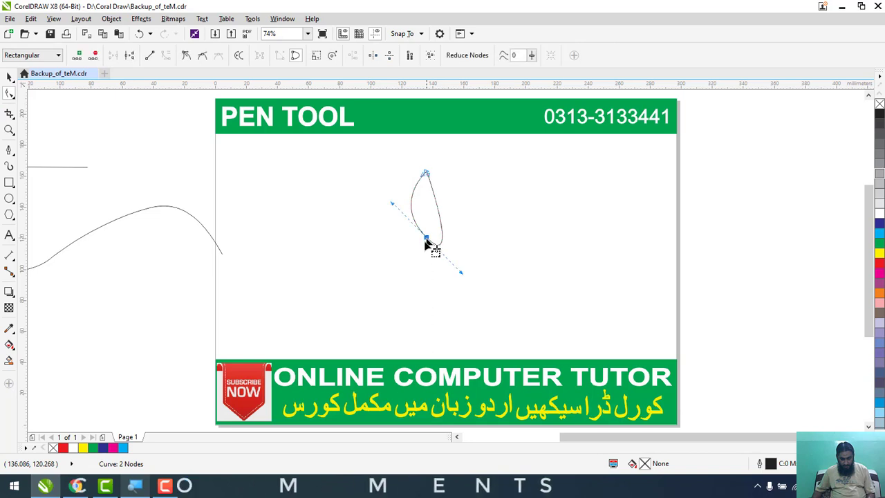
left_click_drag(392, 204, 385, 238)
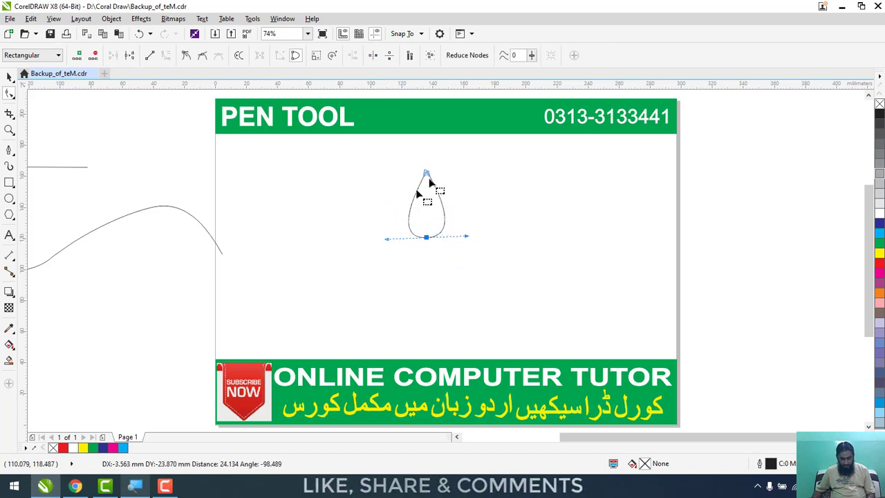
left_click_drag(424, 172, 424, 151)
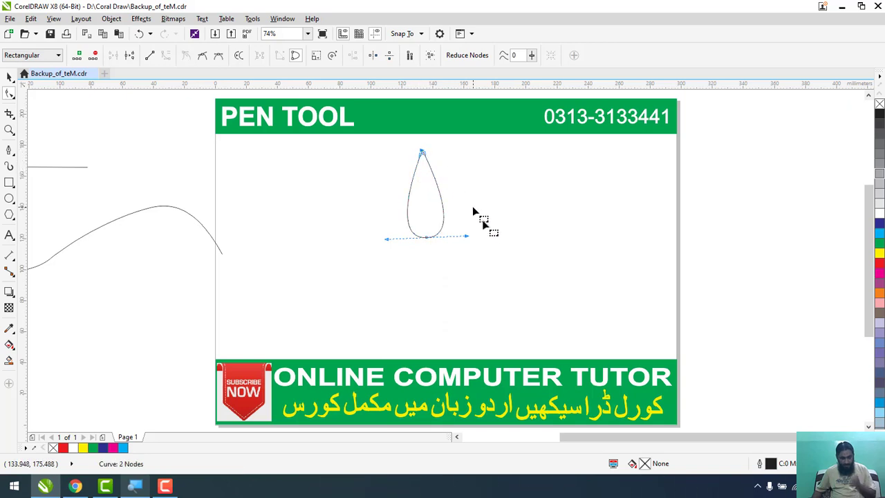
- Rotate the teardrop petal by about 177.5° so its tip points down, and place its rotation centre on the tip
left_click(6, 77)
left_click(434, 181)
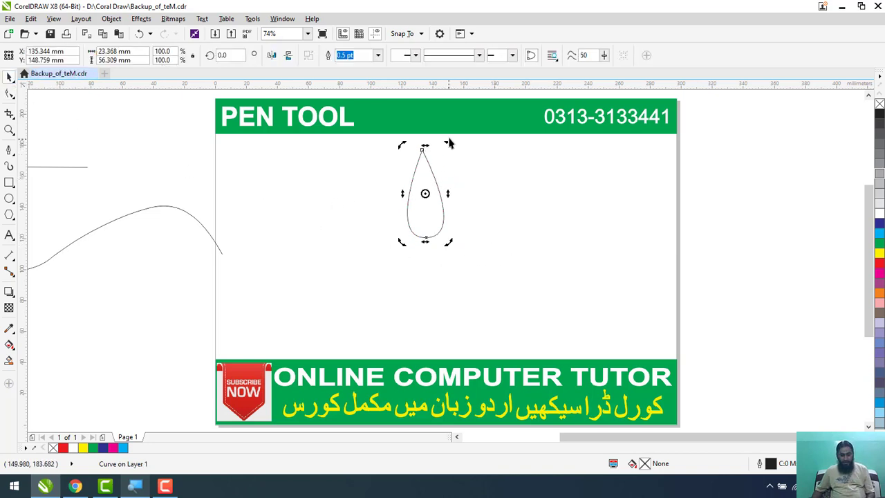
left_click_drag(451, 143, 403, 239)
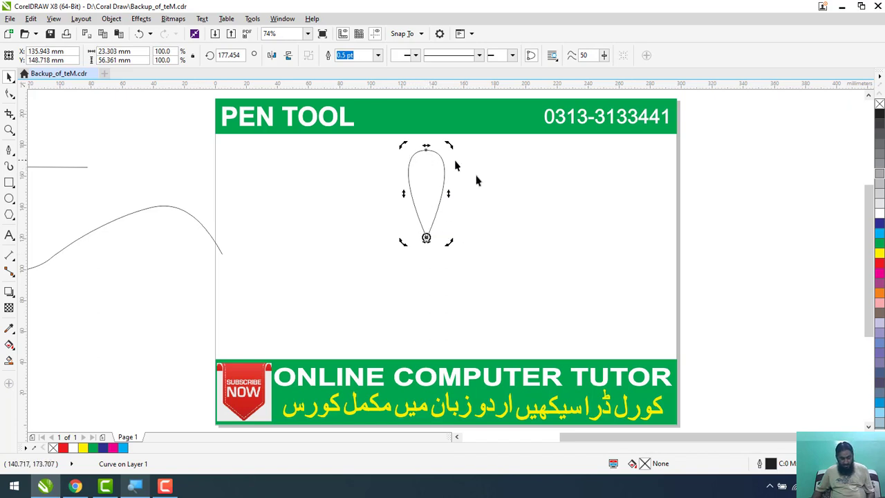
left_click(529, 188)
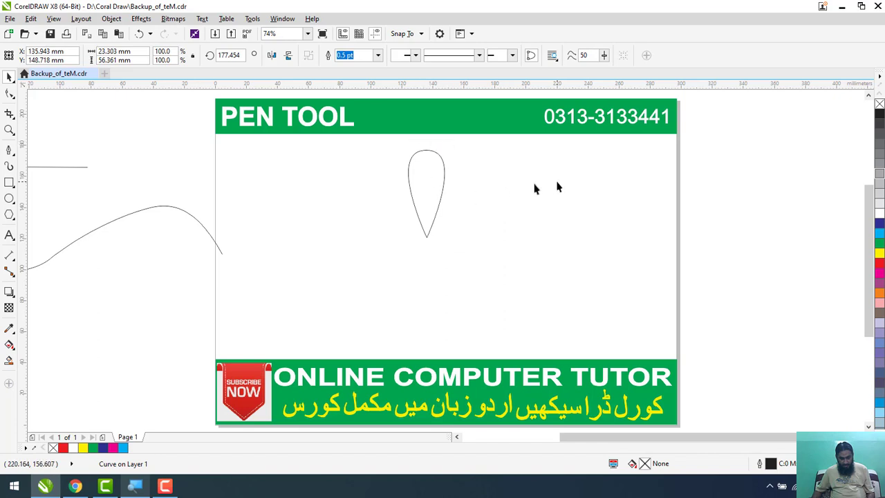
- Make a copy of the petal rotated 45° clockwise about its pointed tip, leaving the original in place
left_click(420, 178)
left_click(427, 170)
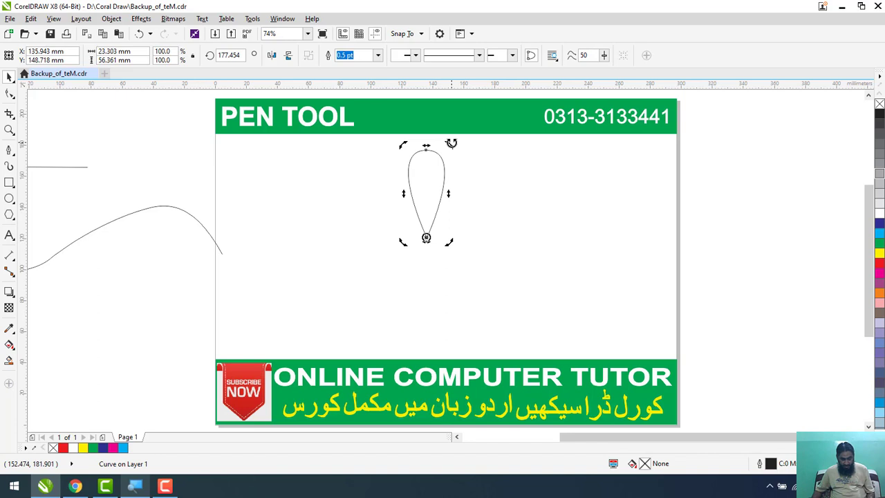
left_click_drag(452, 143, 513, 186)
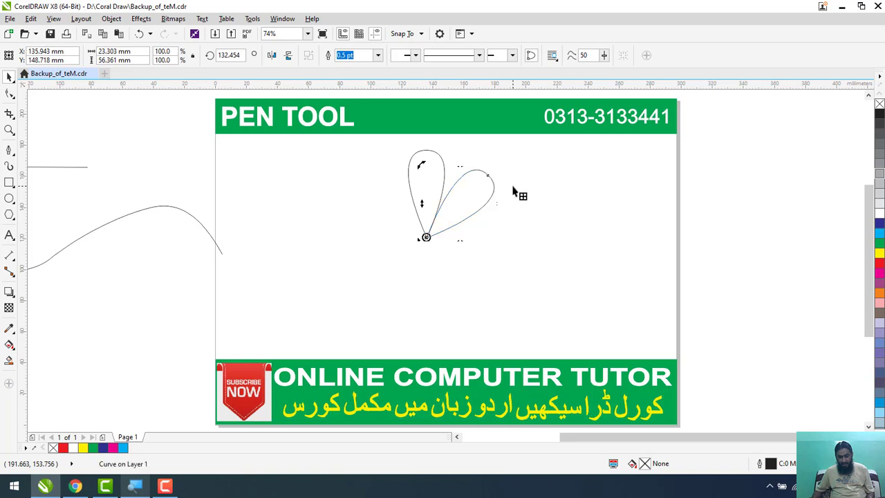
left_click_drag(513, 187, 513, 187)
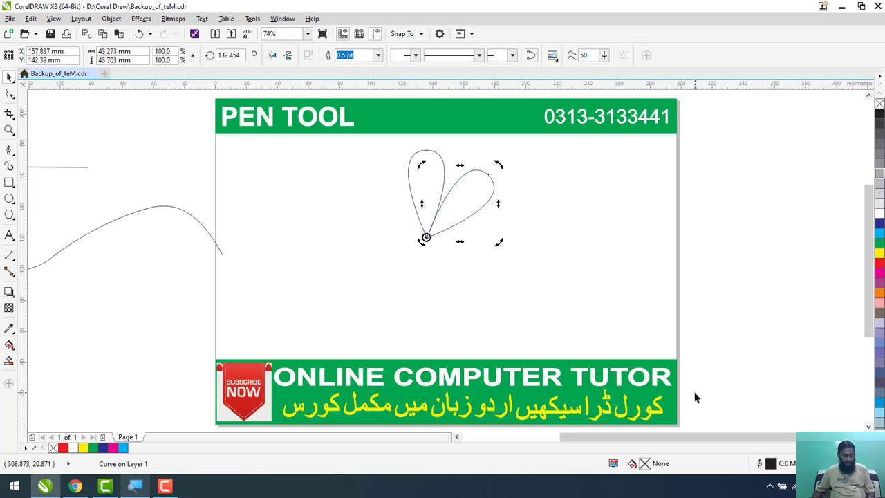
- Repeat the 45° rotated copy around the tip until eight petals form a full flower, and deselect it
key("ctrl+r")
key("ctrl+r")
key("ctrl+r")
key("ctrl+r")
key("ctrl+r")
key("ctrl+r")
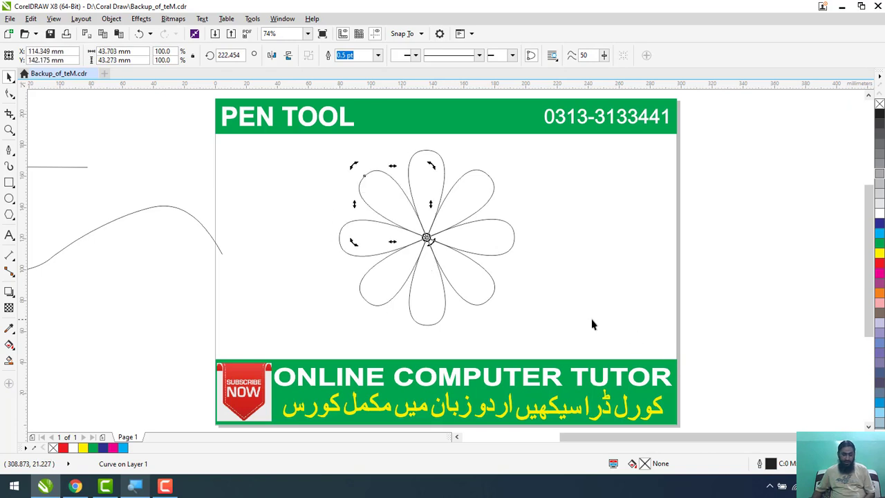
left_click(517, 211)
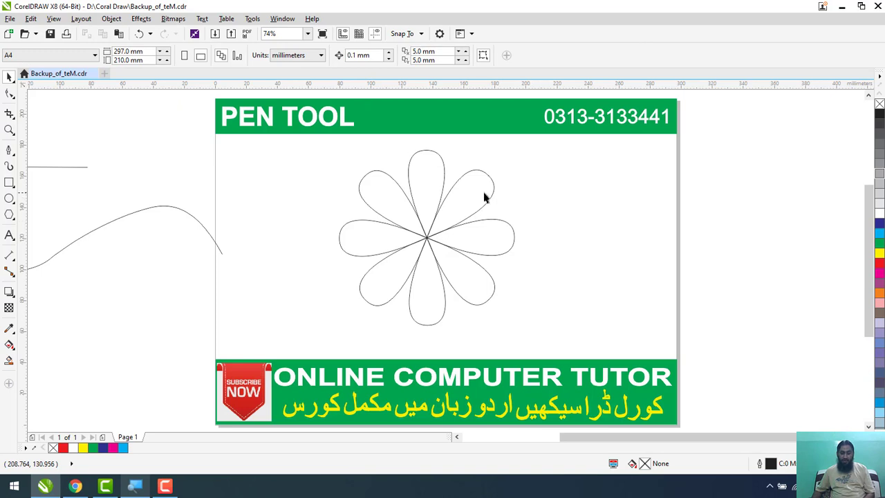
- Make a copy of the flower's upright top petal rotated 30° clockwise about the flower's centre
left_click(443, 173)
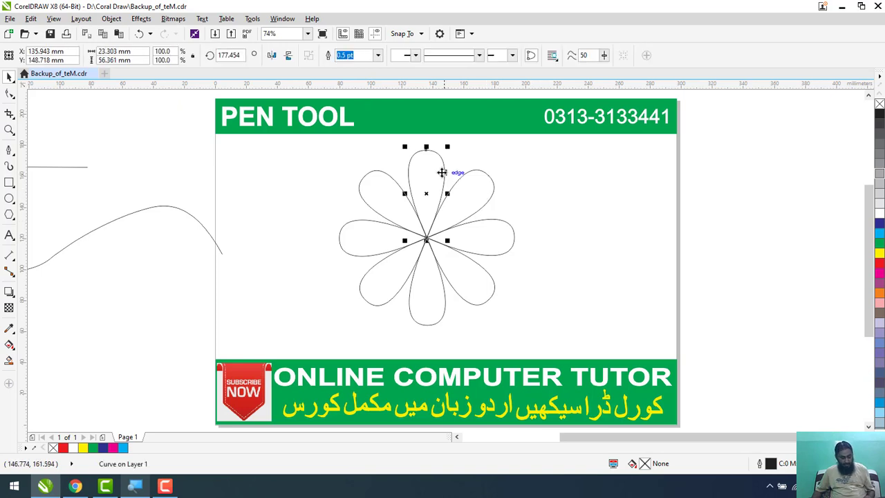
left_click(442, 172)
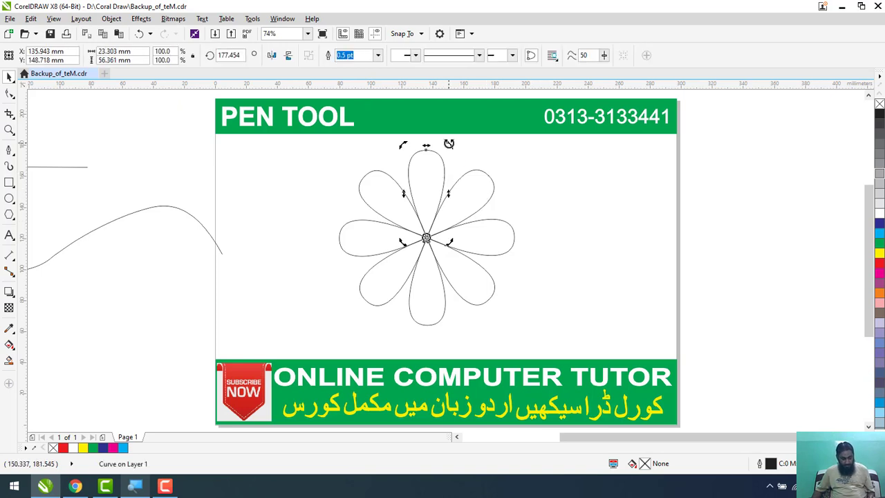
left_click_drag(449, 144, 487, 161)
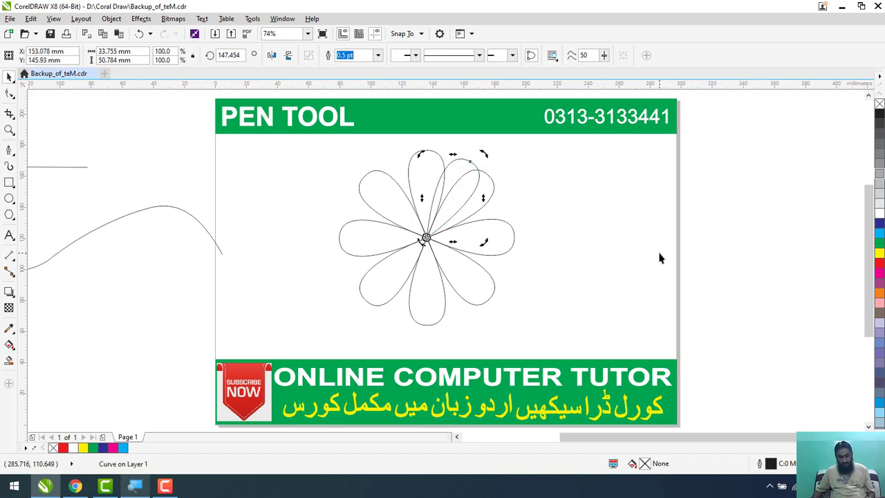
- Repeat the 30° rotated copy around the flower's centre until the overlapping petals complete the full circle, and deselect it
key("ctrl+r")
key("ctrl+r")
key("ctrl+r")
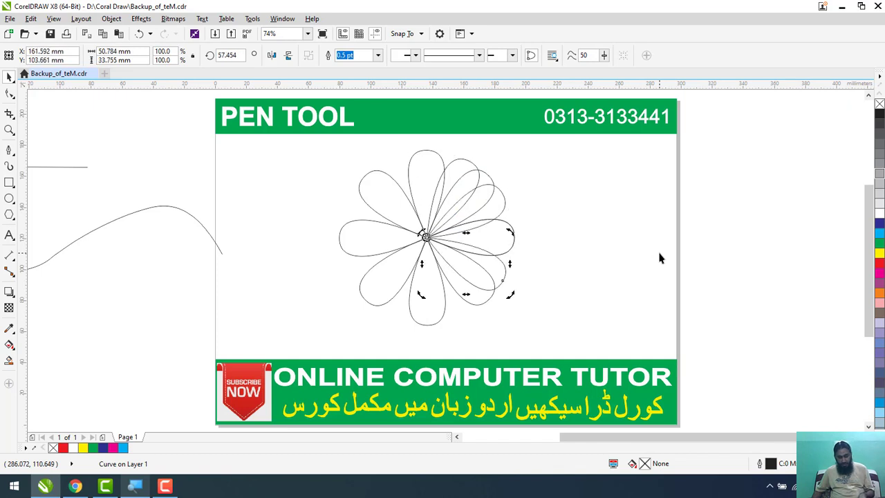
key("ctrl+r")
key("ctrl+r")
key("ctrl+r")
key("ctrl+r")
key("ctrl+r")
key("ctrl+r")
key("ctrl+r")
key("ctrl+r")
key("ctrl+r")
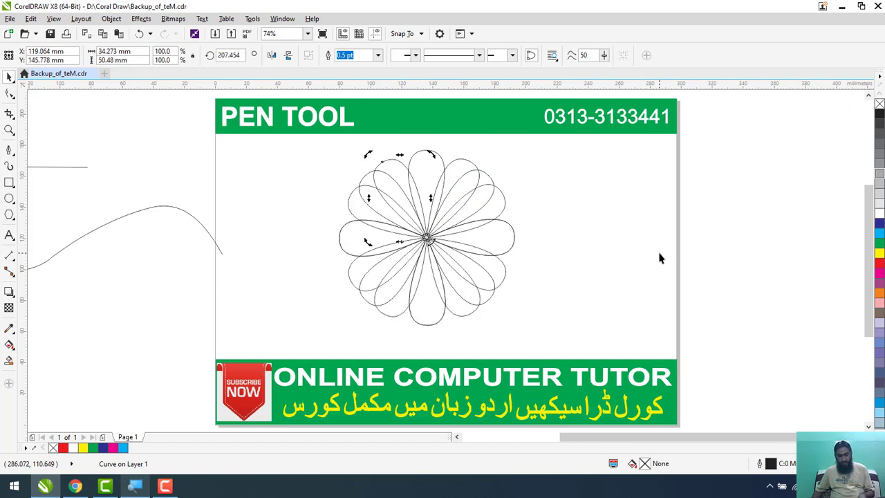
key("ctrl+r")
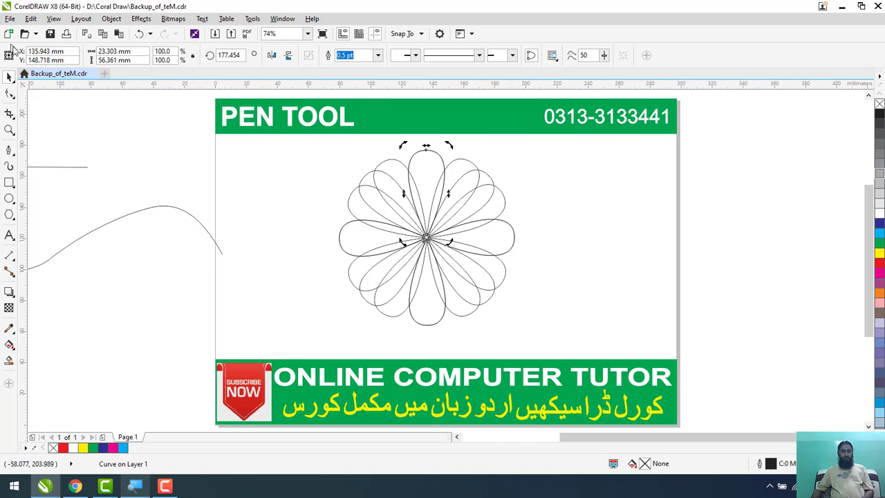
left_click(580, 219)
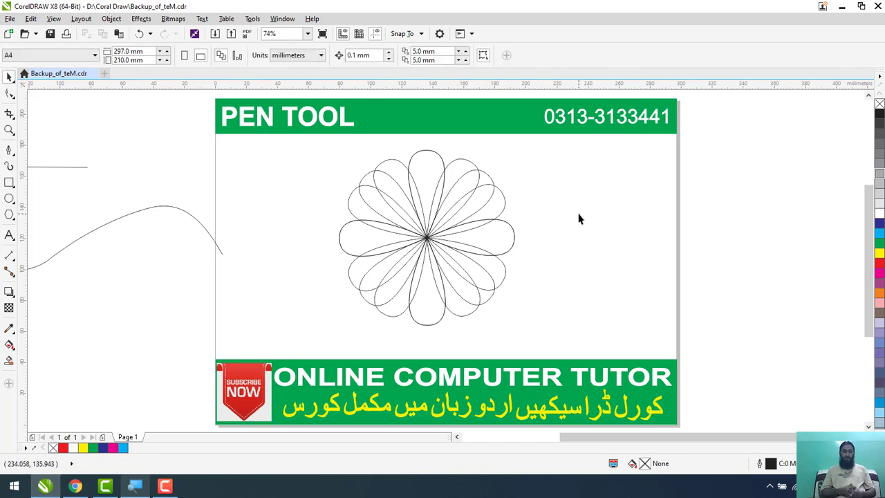